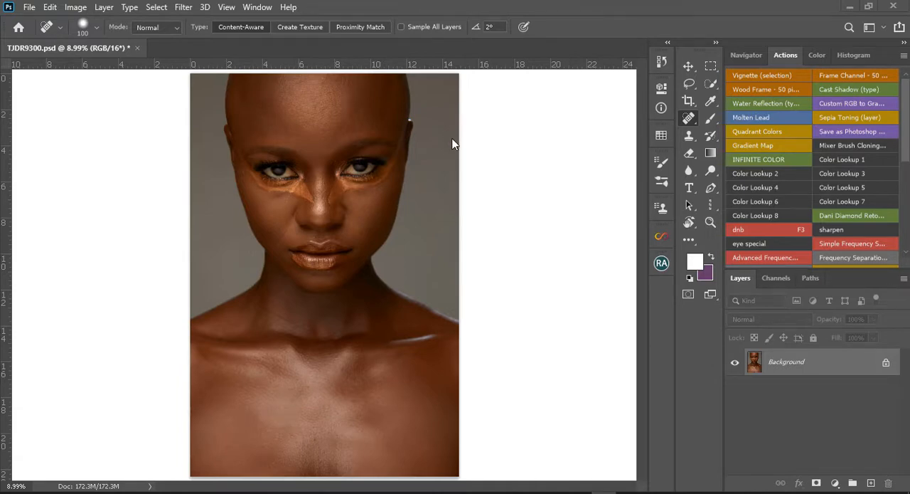
Duplicate the Background layer and copy the right half of the portrait, split along the nose line, onto its own layer.
{"action": "key", "text": "ctrl+j"}
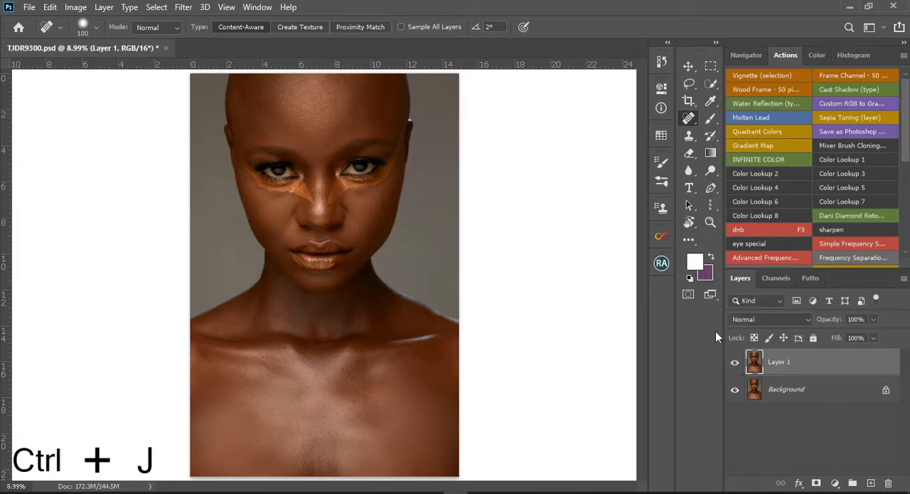
{"action": "left_click", "coordinate": [714, 64]}
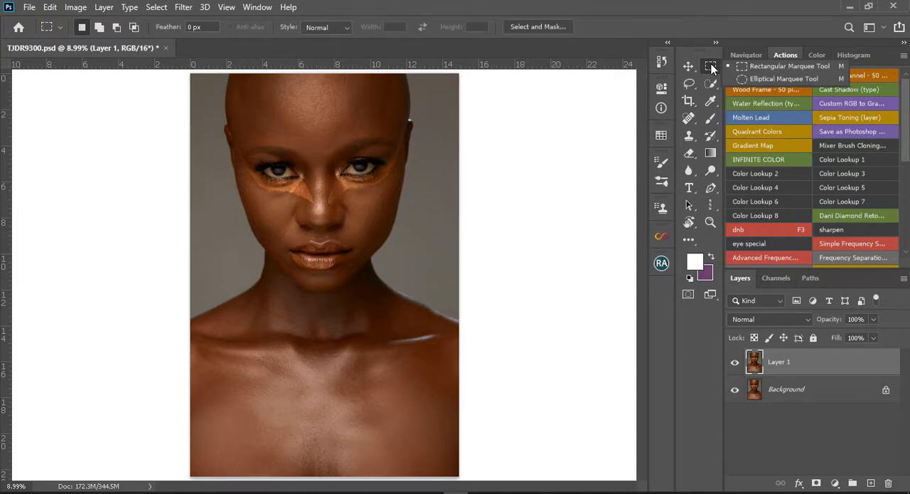
{"action": "key", "text": "m"}
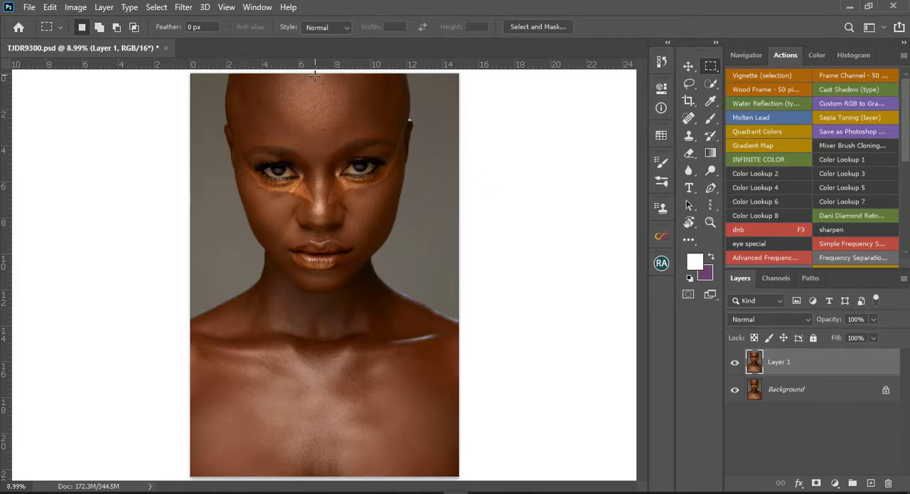
{"action": "left_click_drag", "start_coordinate": [316, 76], "coordinate": [319, 106]}
{"action": "key", "text": "ctrl+minus"}
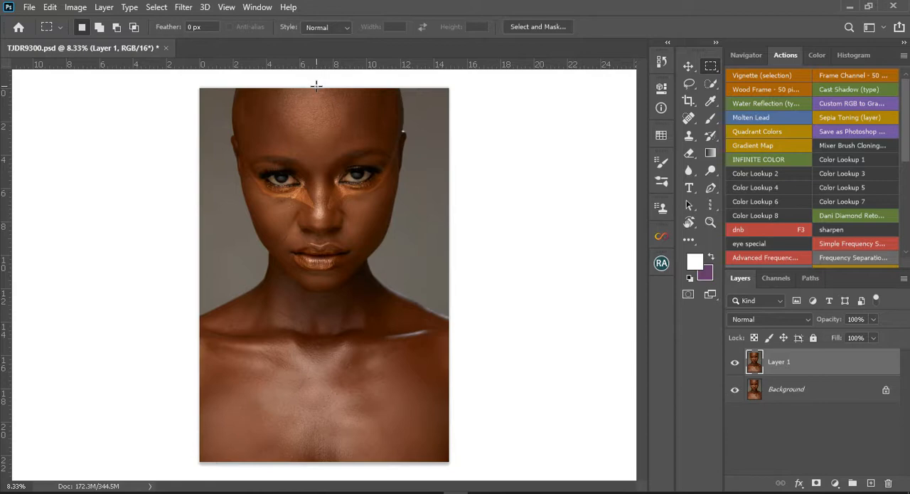
{"action": "left_click_drag", "start_coordinate": [317, 86], "coordinate": [598, 491]}
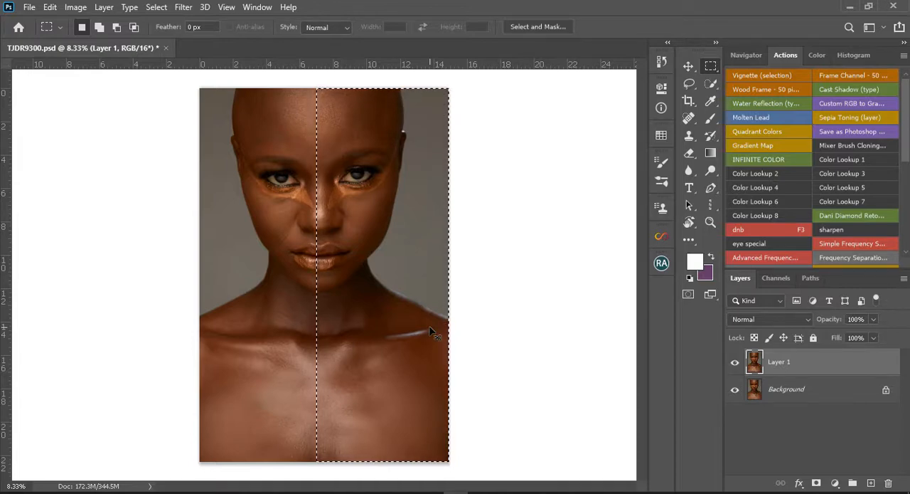
{"action": "key", "text": "ctrl+j"}
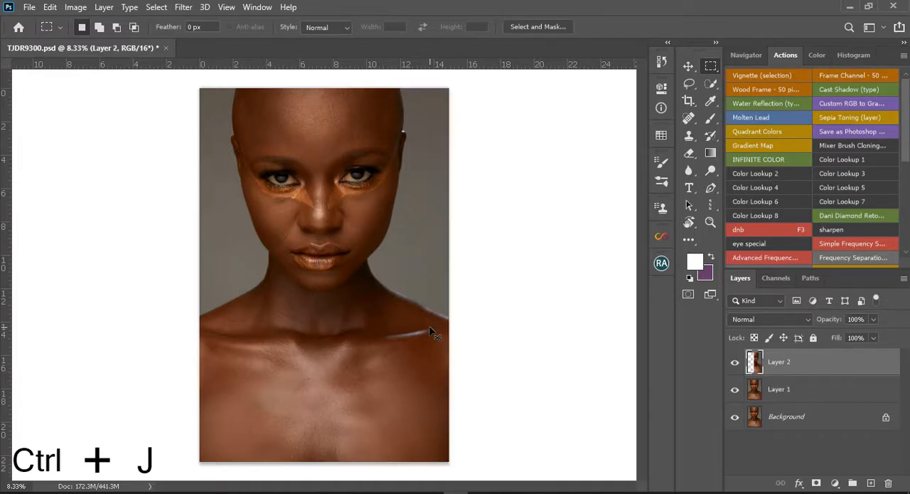
Hide Layer 1 and the Background, and flip the half-portrait layer horizontally.
{"action": "left_click", "coordinate": [736, 389]}
{"action": "left_click", "coordinate": [736, 417]}
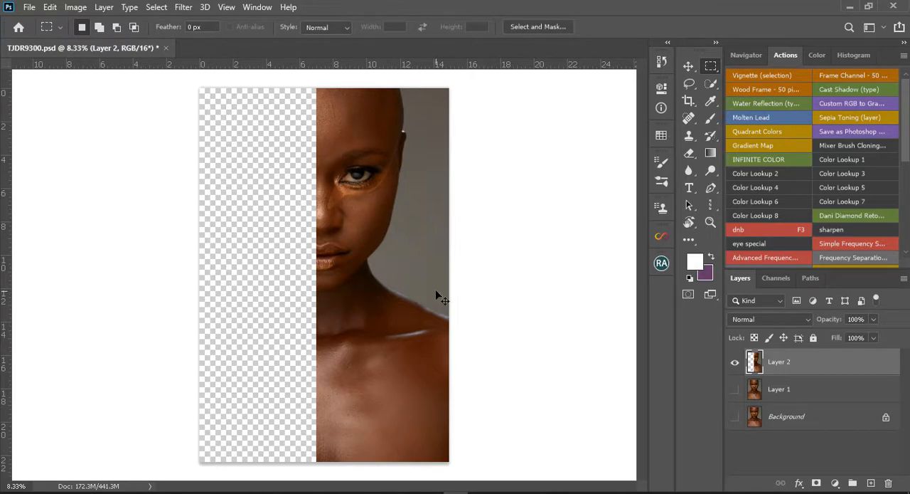
{"action": "key", "text": "ctrl+t"}
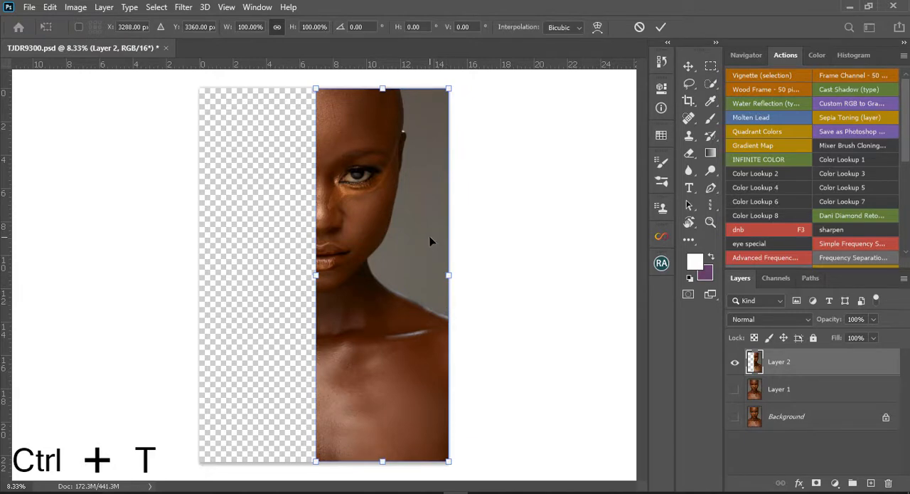
{"action": "right_click", "coordinate": [417, 332]}
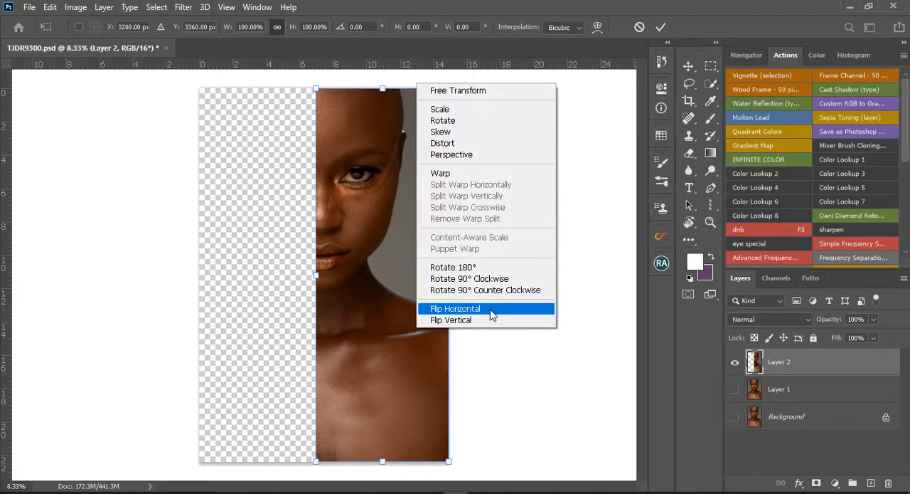
{"action": "left_click", "coordinate": [455, 308]}
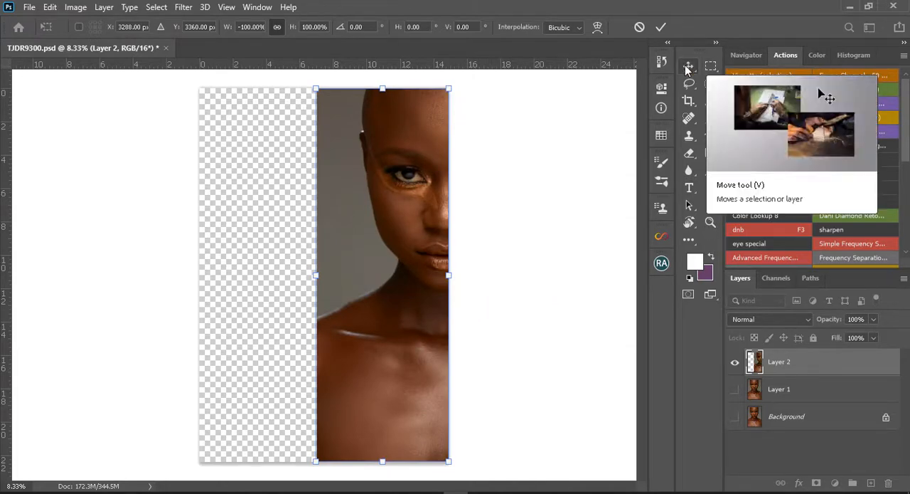
Move the flipped half about 7.5 in left, flush with the canvas's left edge, and show Layer 1 again.
{"action": "key", "text": "v"}
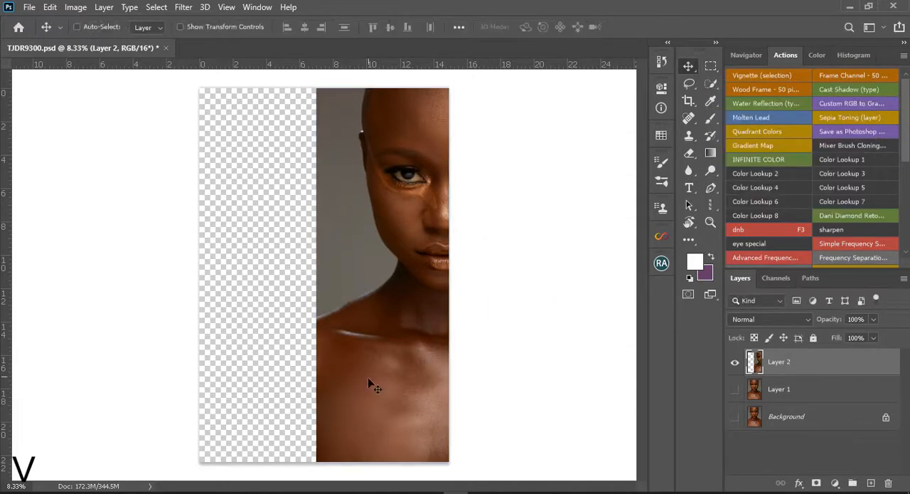
{"action": "left_click_drag", "start_coordinate": [365, 376], "coordinate": [249, 377]}
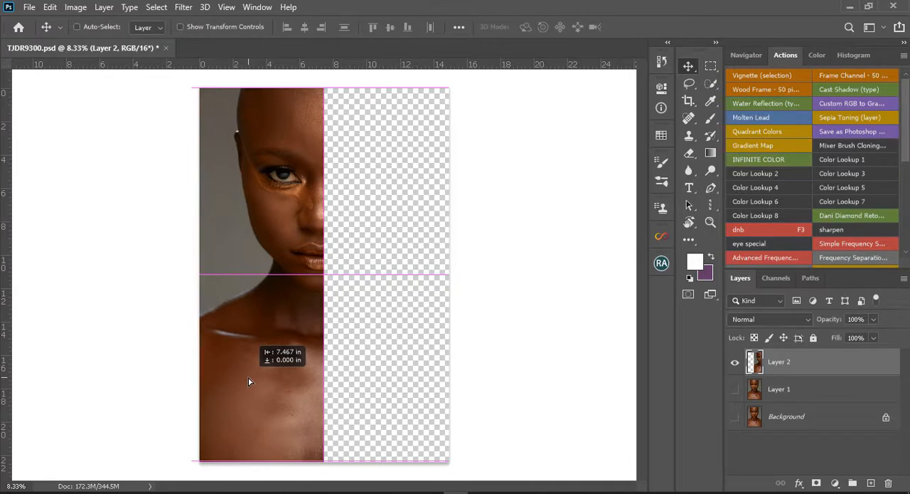
{"action": "left_click_drag", "start_coordinate": [248, 377], "coordinate": [248, 378]}
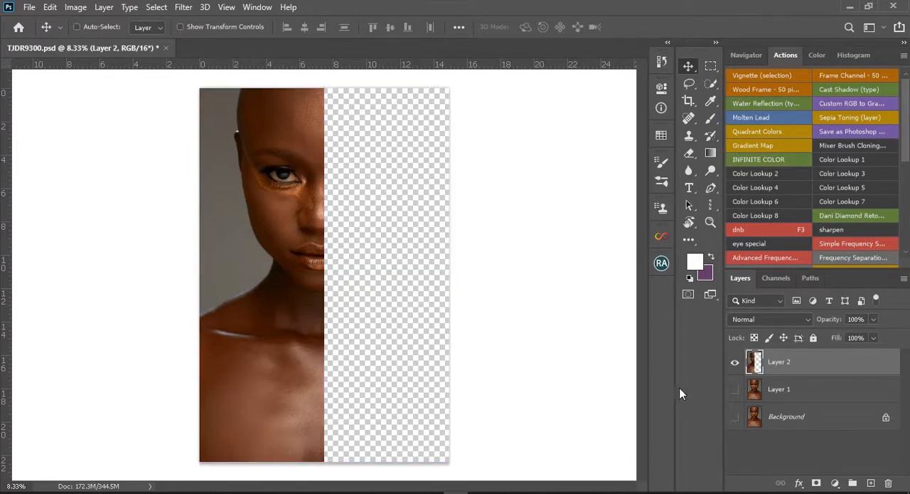
{"action": "left_click", "coordinate": [735, 390]}
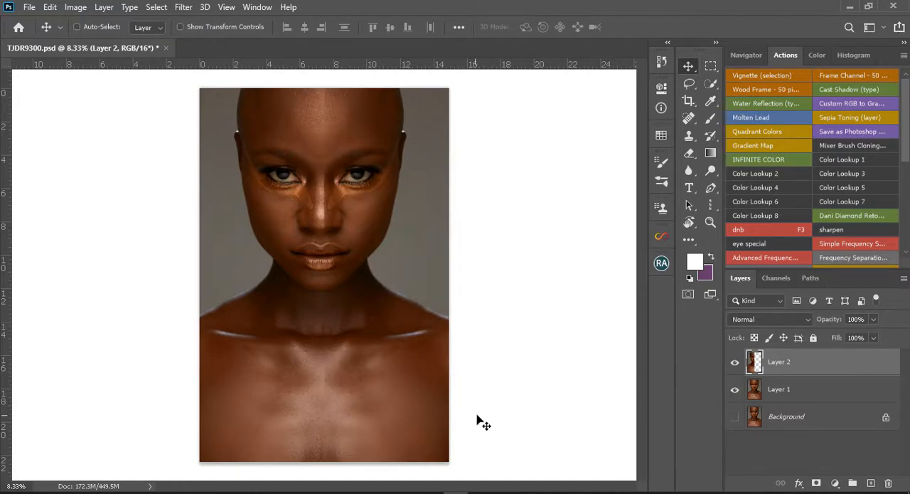
Show the Background layer again and add a white layer mask to the flipped half-portrait layer.
{"action": "scroll", "coordinate": [415, 348], "scroll_direction": "up", "scroll_amount": 2}
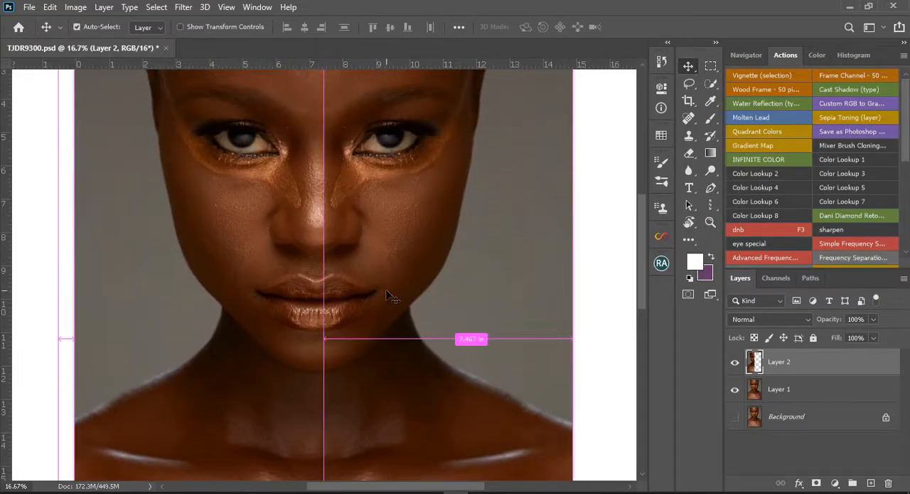
{"action": "scroll", "coordinate": [389, 295], "scroll_direction": "down", "scroll_amount": 3}
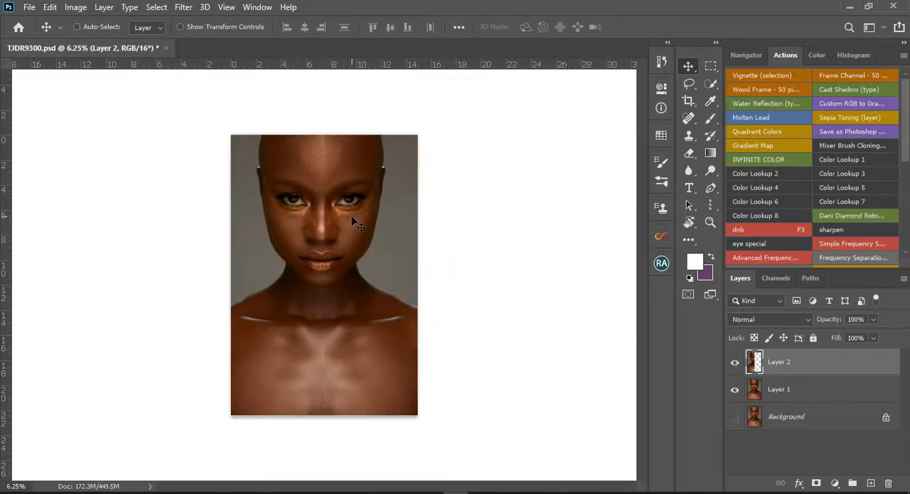
{"action": "scroll", "coordinate": [349, 220], "scroll_direction": "up", "scroll_amount": 2}
{"action": "scroll", "coordinate": [349, 176], "scroll_direction": "up", "scroll_amount": 3}
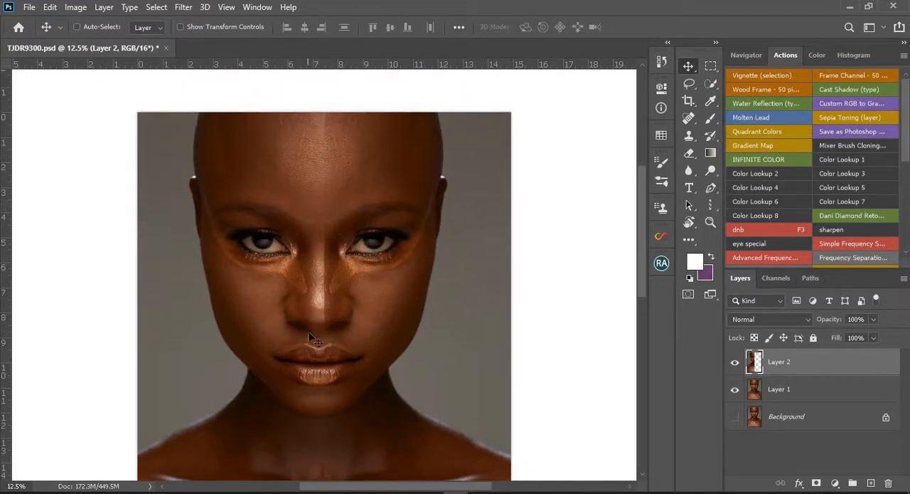
{"action": "scroll", "coordinate": [293, 300], "scroll_direction": "down", "scroll_amount": 6}
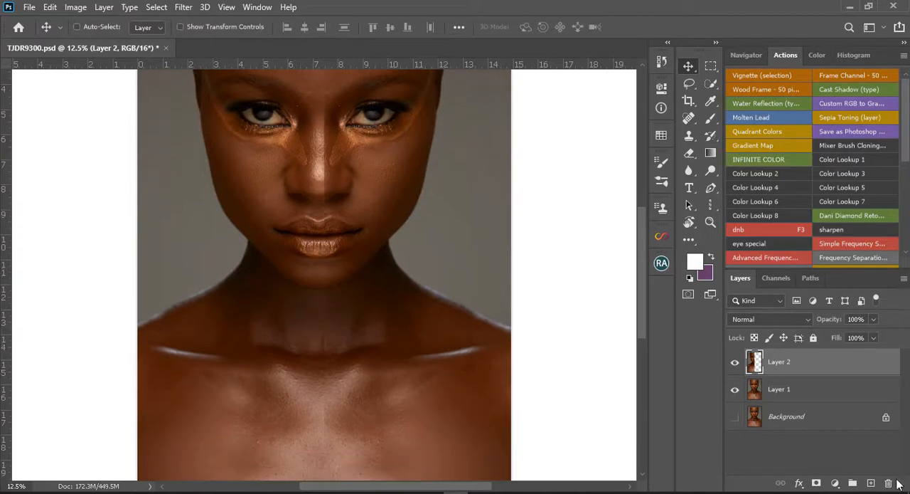
{"action": "left_click", "coordinate": [734, 421]}
{"action": "left_click", "coordinate": [818, 483]}
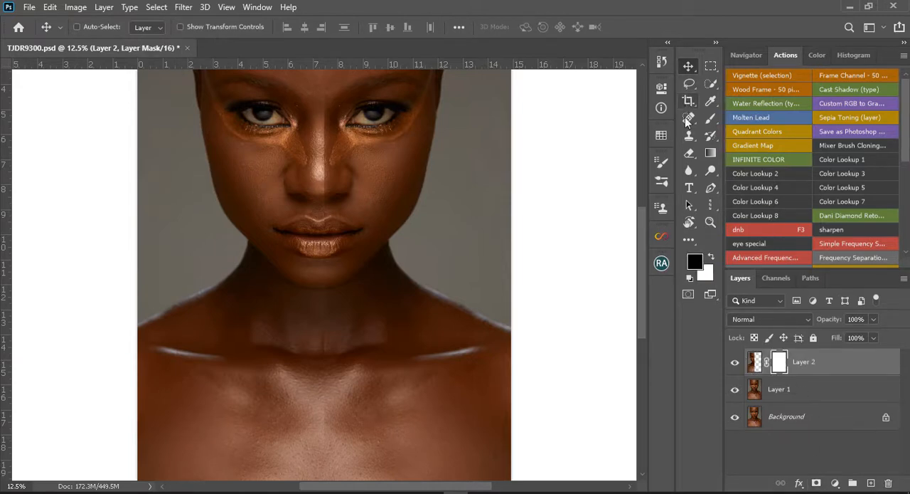
Blend the centre seam from forehead to chest by painting black on the mask with a size 400 brush at 64% opacity.
{"action": "left_click", "coordinate": [710, 119]}
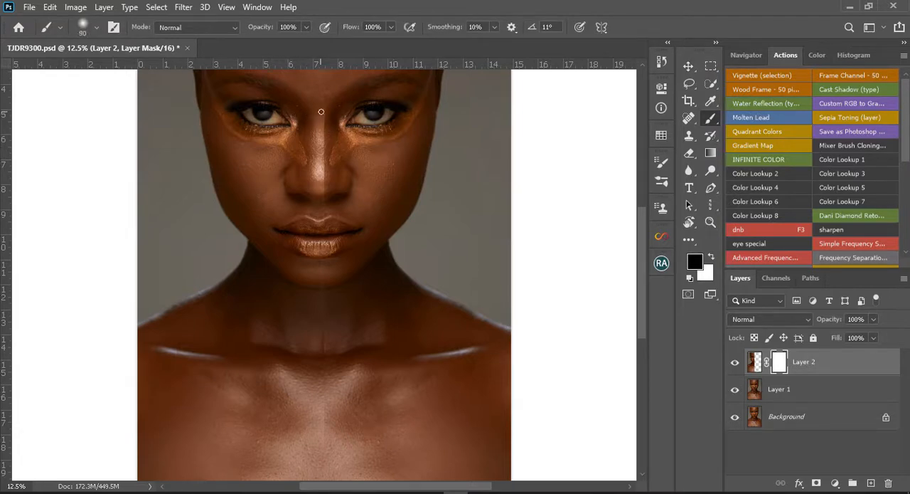
{"action": "key", "text": "bracketright"}
{"action": "key", "text": "bracketright"}
{"action": "key", "text": "bracketright"}
{"action": "key", "text": "bracketright"}
{"action": "key", "text": "bracketright"}
{"action": "left_click_drag", "start_coordinate": [264, 27], "coordinate": [242, 30]}
{"action": "scroll", "coordinate": [341, 136], "scroll_direction": "up", "scroll_amount": 5}
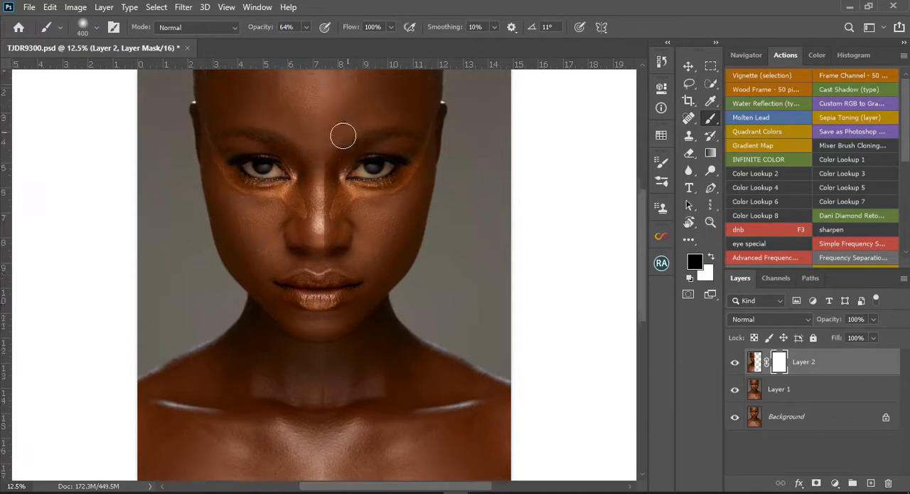
{"action": "mouse_move", "coordinate": [327, 125]}
{"action": "left_mouse_down"}
{"action": "mouse_move", "coordinate": [327, 163]}
{"action": "mouse_move", "coordinate": [319, 122]}
{"action": "mouse_move", "coordinate": [327, 112]}
{"action": "mouse_move", "coordinate": [323, 211]}
{"action": "mouse_move", "coordinate": [324, 184]}
{"action": "mouse_move", "coordinate": [315, 206]}
{"action": "mouse_move", "coordinate": [320, 320]}
{"action": "mouse_move", "coordinate": [328, 287]}
{"action": "mouse_move", "coordinate": [325, 406]}
{"action": "left_mouse_up"}
{"action": "scroll", "coordinate": [322, 407], "scroll_direction": "down", "scroll_amount": 1}
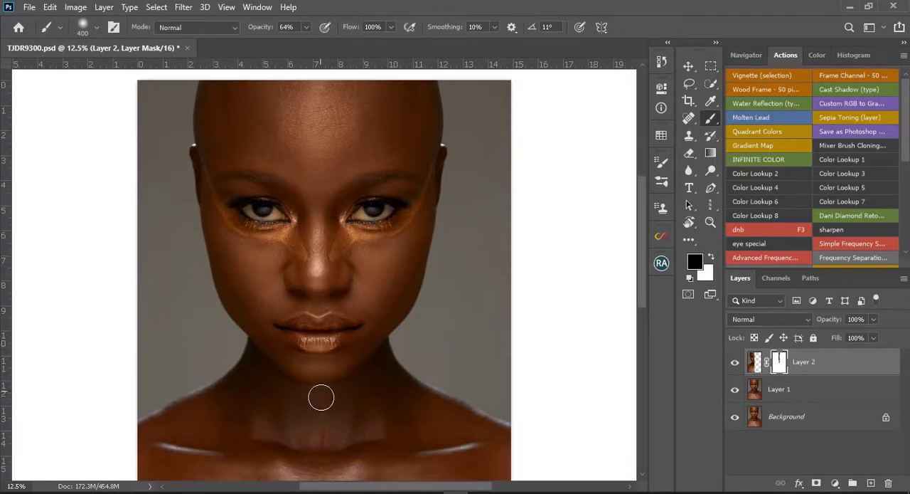
{"action": "scroll", "coordinate": [321, 409], "scroll_direction": "down", "scroll_amount": 2}
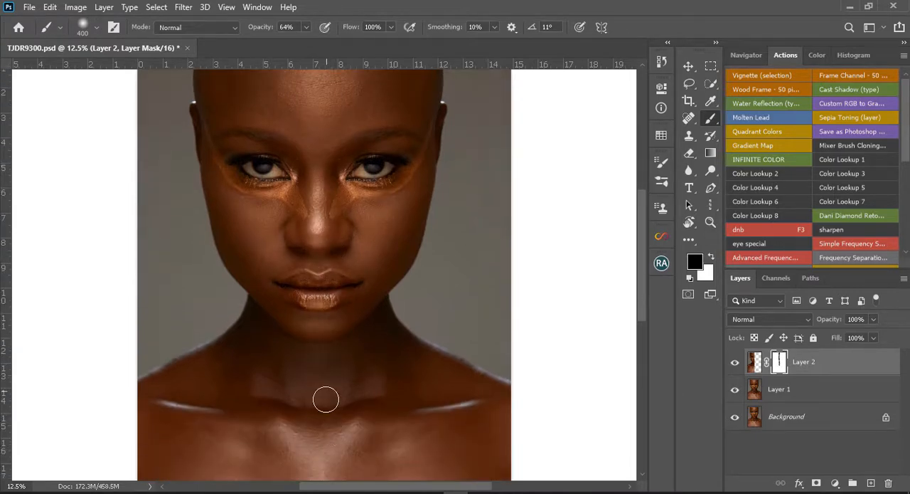
{"action": "scroll", "coordinate": [326, 420], "scroll_direction": "down", "scroll_amount": 1}
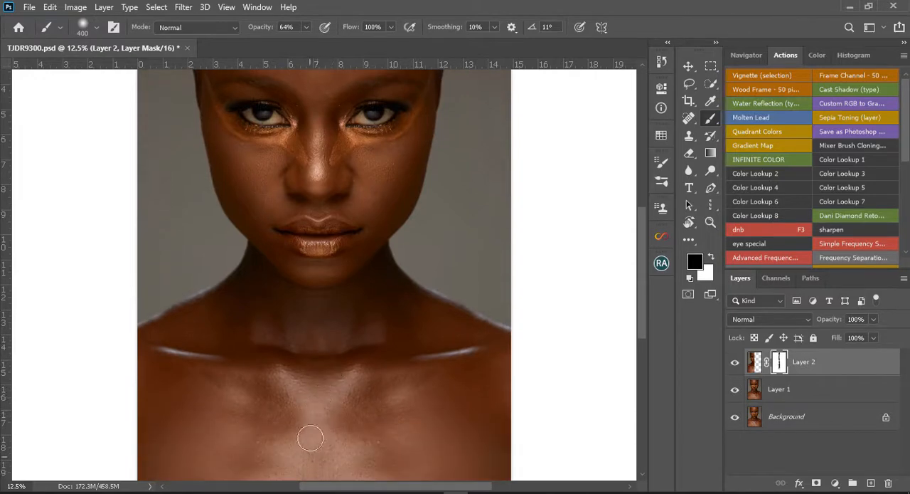
{"action": "scroll", "coordinate": [310, 431], "scroll_direction": "down", "scroll_amount": 2}
{"action": "scroll", "coordinate": [322, 471], "scroll_direction": "down", "scroll_amount": 2}
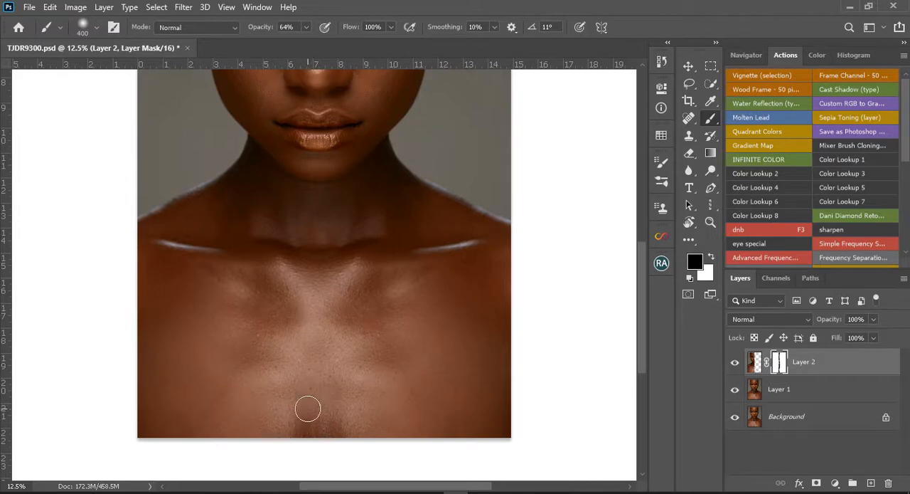
{"action": "scroll", "coordinate": [302, 424], "scroll_direction": "down", "scroll_amount": 1}
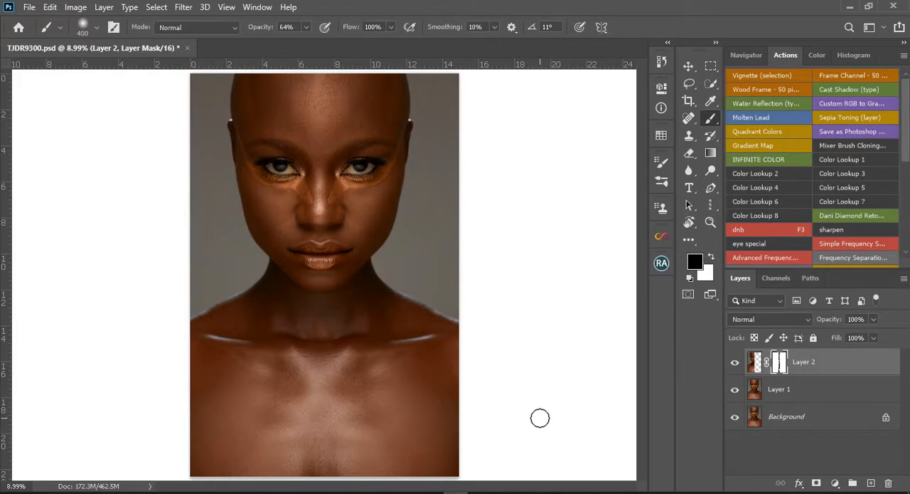
Stamp all visible layers into a new top layer and open it in the Liquify filter.
{"action": "key", "text": "ctrl+alt+shift+e"}
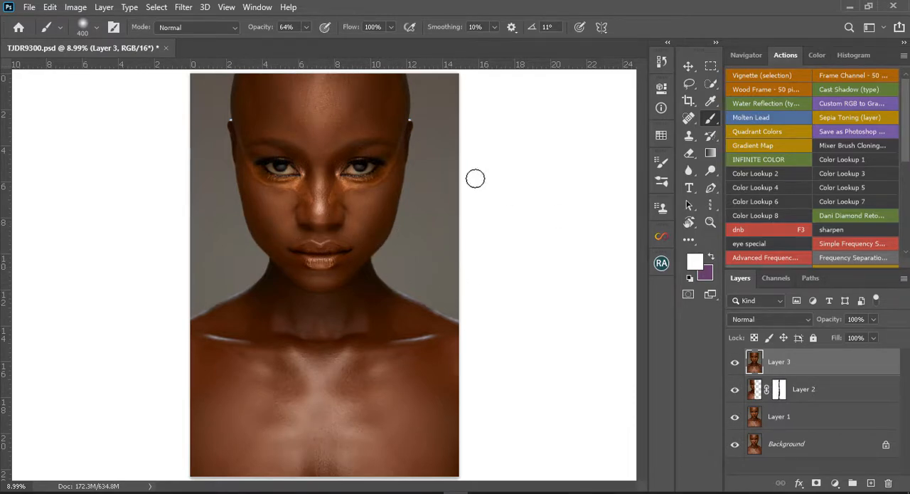
{"action": "left_click", "coordinate": [184, 7]}
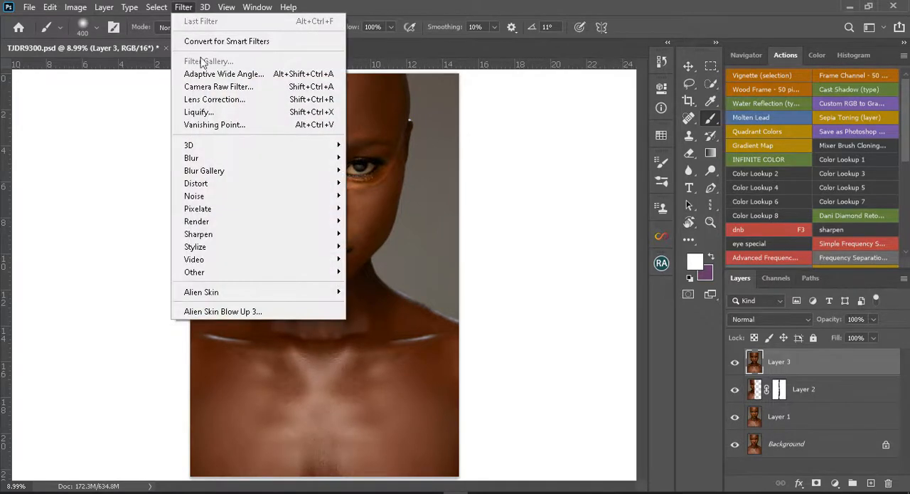
{"action": "left_click", "coordinate": [224, 112]}
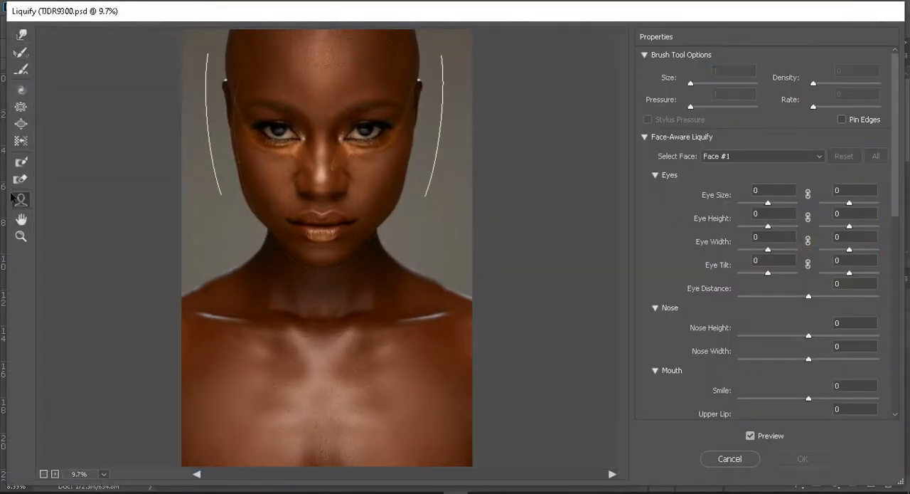
Set the nose width to -29 and slightly slim the jawline and face with the Face tool, comparing against the original.
{"action": "key", "text": "a"}
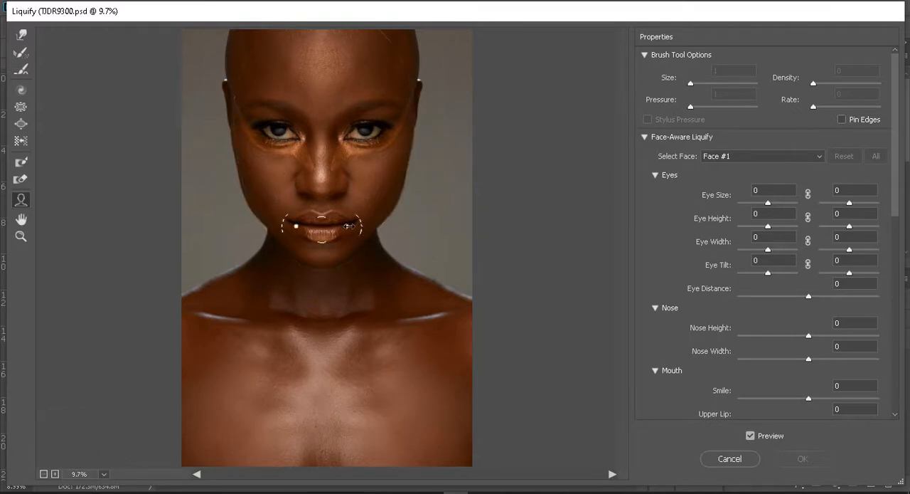
{"action": "left_click_drag", "start_coordinate": [348, 226], "coordinate": [340, 226]}
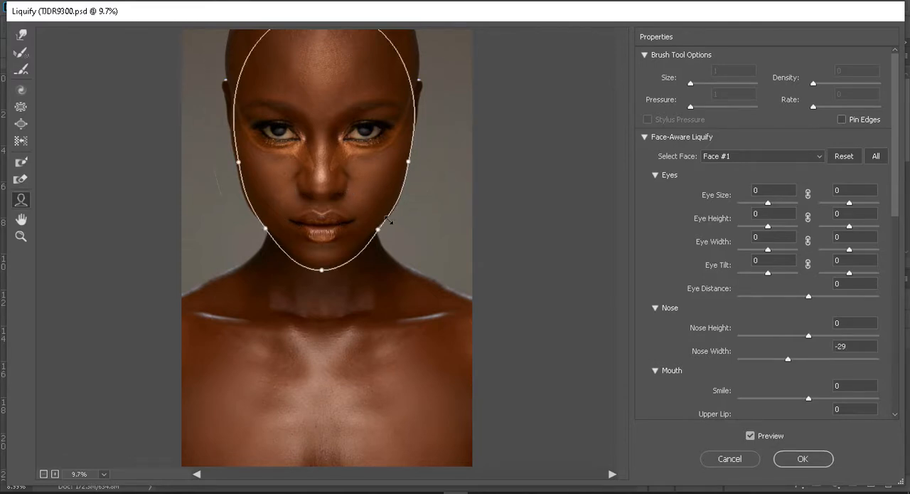
{"action": "left_click_drag", "start_coordinate": [377, 221], "coordinate": [378, 221]}
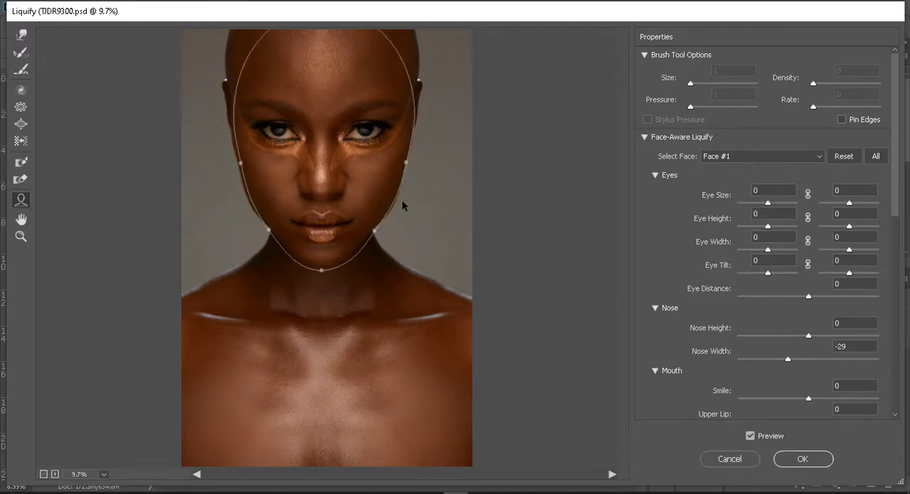
{"action": "left_click_drag", "start_coordinate": [404, 165], "coordinate": [403, 164]}
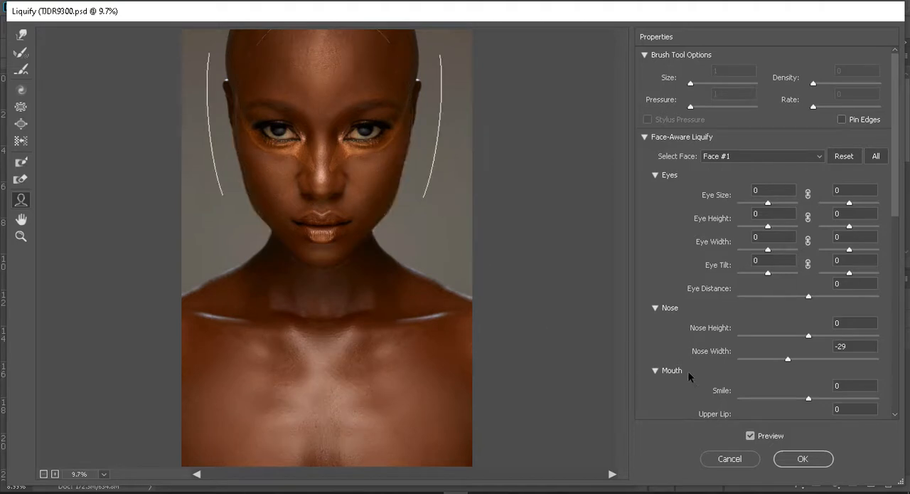
{"action": "left_click", "coordinate": [750, 439]}
{"action": "left_click", "coordinate": [751, 438]}
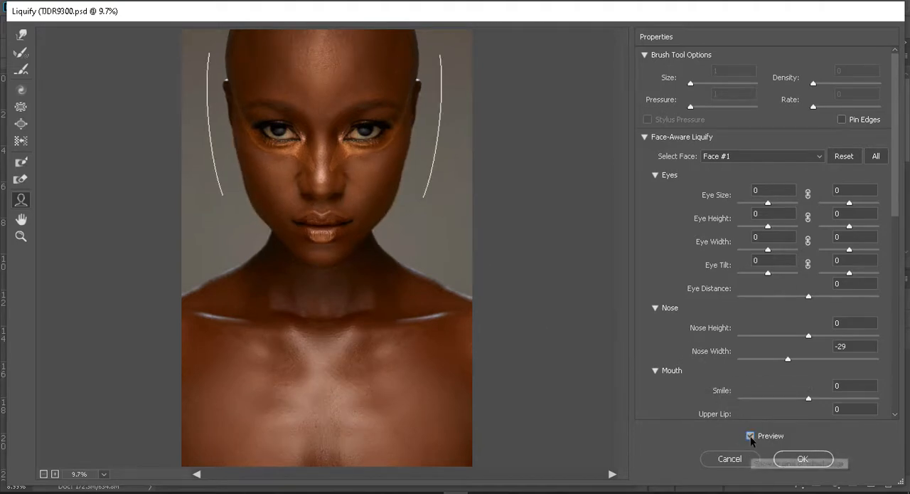
{"action": "left_click", "coordinate": [753, 440]}
{"action": "left_click", "coordinate": [751, 438]}
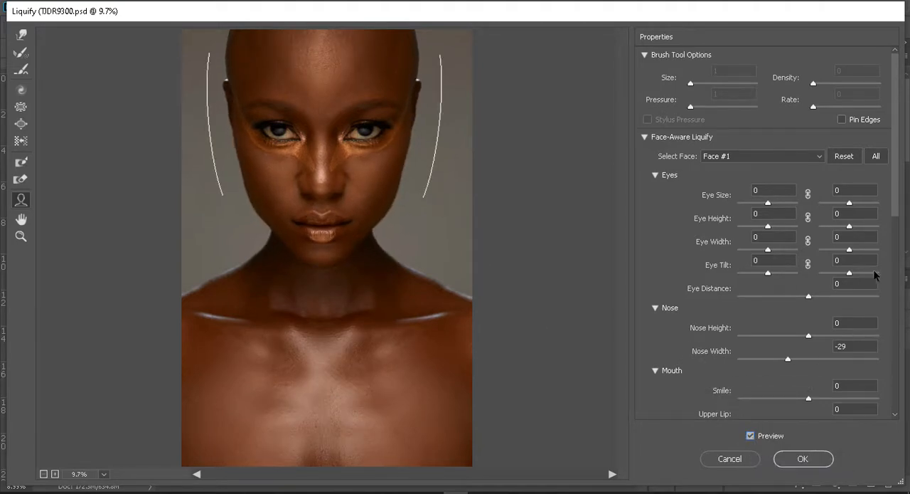
Set the nose width to 15 for Face #1 in the Face-Aware Liquify settings.
{"action": "left_click", "coordinate": [848, 345]}
{"action": "key", "text": "BackSpace"}
{"action": "type", "text": "0"}
{"action": "key", "text": "BackSpace"}
{"action": "key", "text": "BackSpace"}
{"action": "key", "text": "BackSpace"}
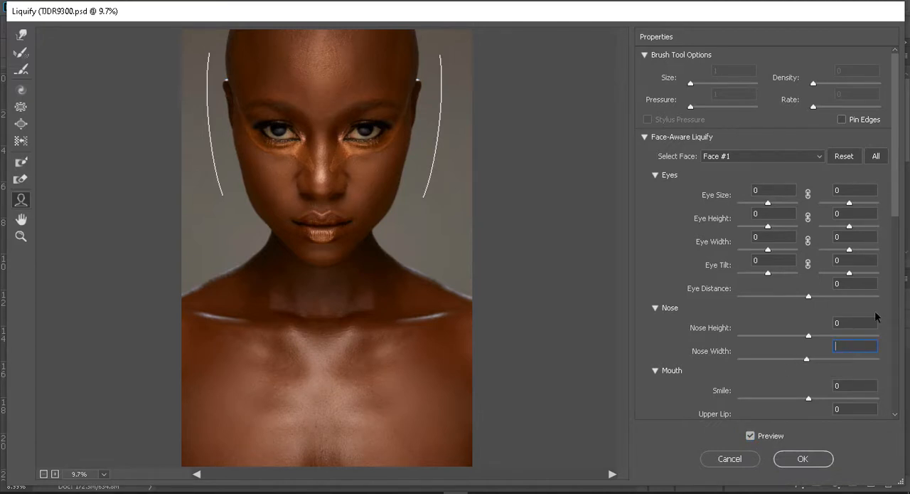
{"action": "type", "text": "15"}
Set the mouth width of the face to -30.
{"action": "scroll", "coordinate": [896, 235], "scroll_direction": "down", "scroll_amount": 5}
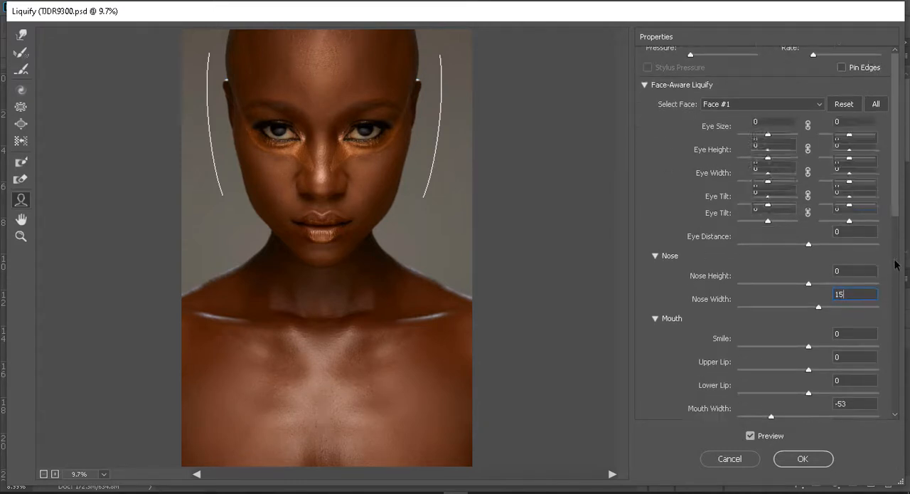
{"action": "left_click", "coordinate": [859, 245]}
{"action": "type", "text": "-5"}
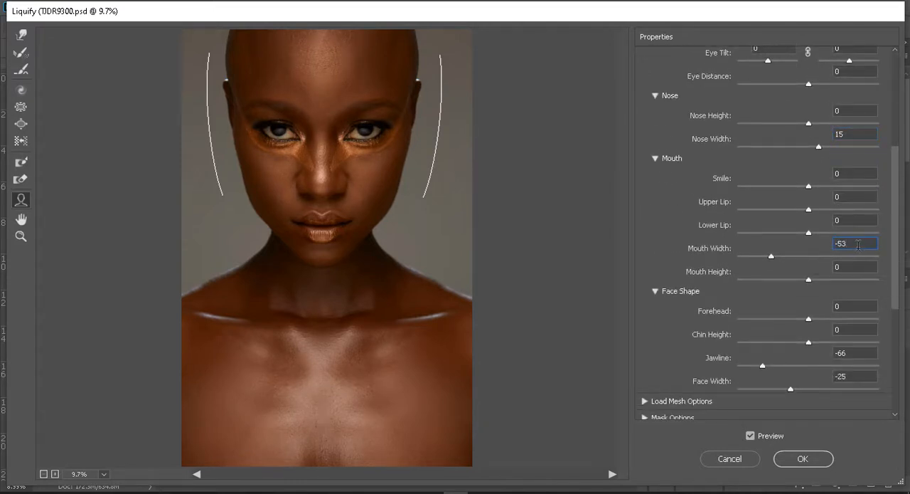
{"action": "key", "text": "BackSpace"}
{"action": "type", "text": "30"}
Set the face shape's jawline to -33 and its face width to -20.
{"action": "scroll", "coordinate": [829, 287], "scroll_direction": "down", "scroll_amount": 1}
{"action": "scroll", "coordinate": [829, 287], "scroll_direction": "down", "scroll_amount": 3}
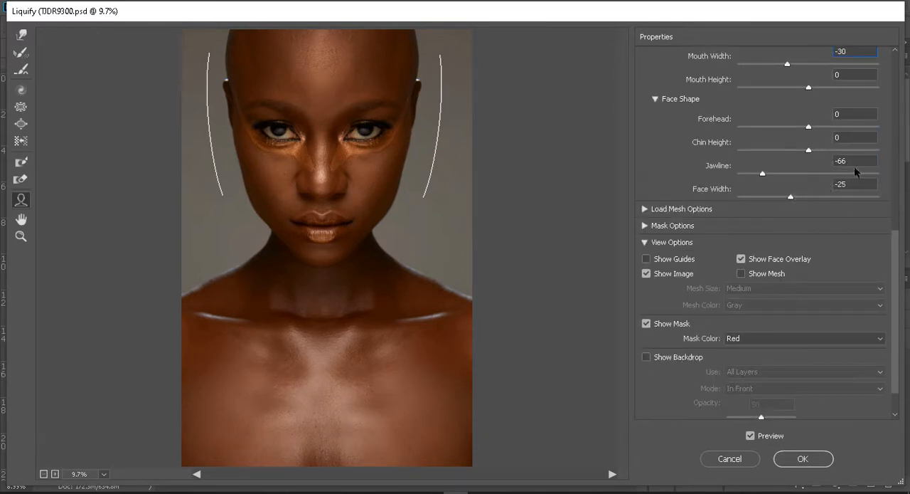
{"action": "left_click", "coordinate": [852, 161]}
{"action": "key", "text": "BackSpace"}
{"action": "key", "text": "BackSpace"}
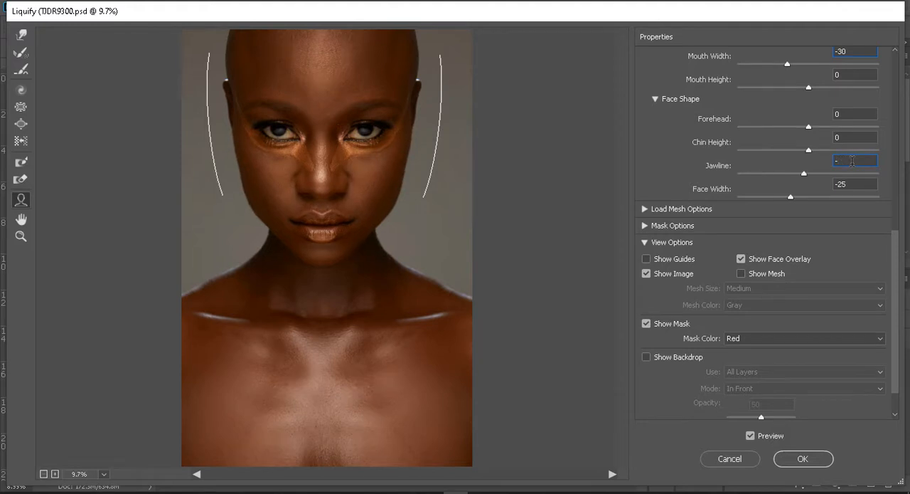
{"action": "type", "text": "33"}
{"action": "left_click", "coordinate": [851, 183]}
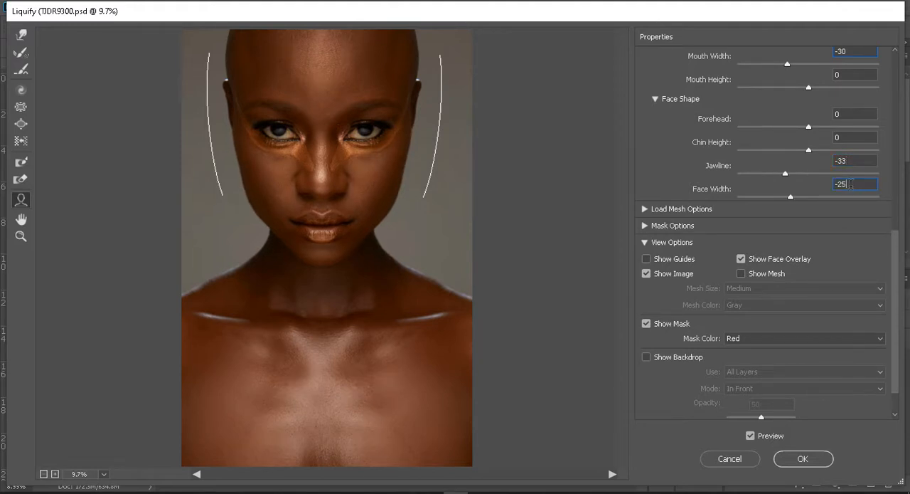
{"action": "key", "text": "BackSpace"}
{"action": "type", "text": "0"}
Compare the reshaped face with the original a few times and apply the Liquify filter.
{"action": "left_click", "coordinate": [750, 436]}
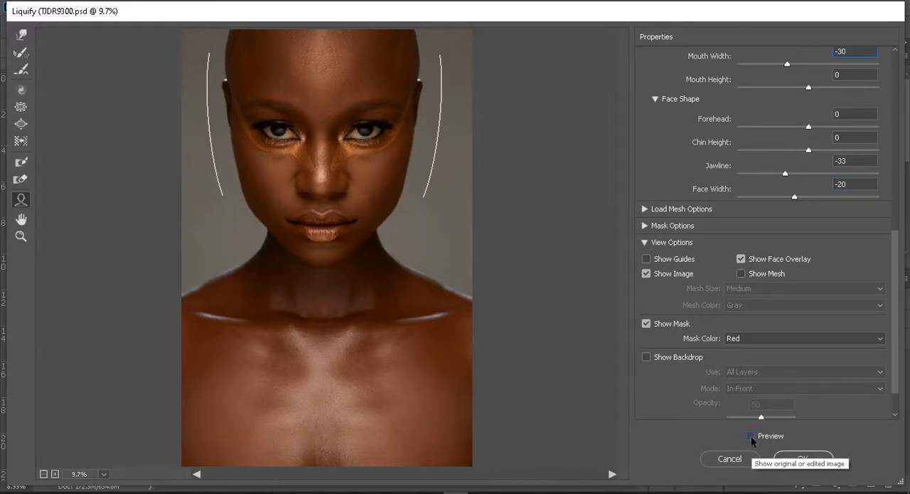
{"action": "left_click", "coordinate": [751, 436]}
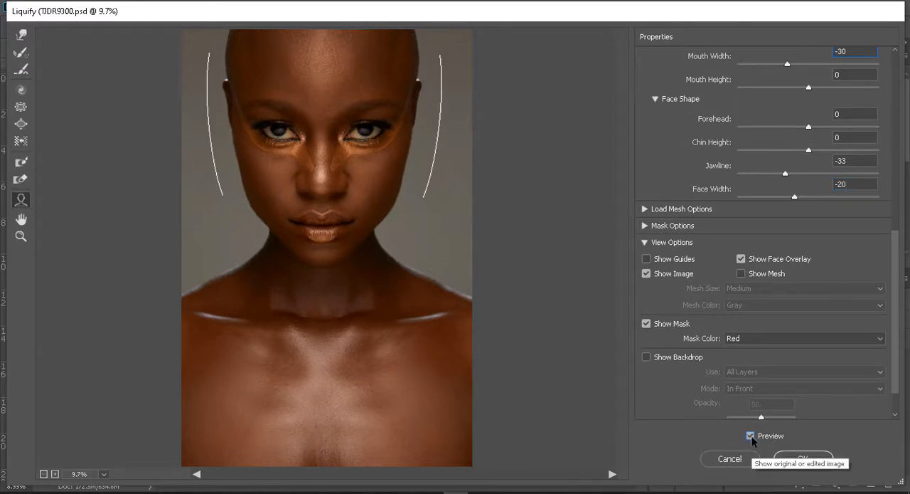
{"action": "left_click", "coordinate": [750, 436]}
{"action": "left_click", "coordinate": [751, 436]}
{"action": "left_click", "coordinate": [751, 436]}
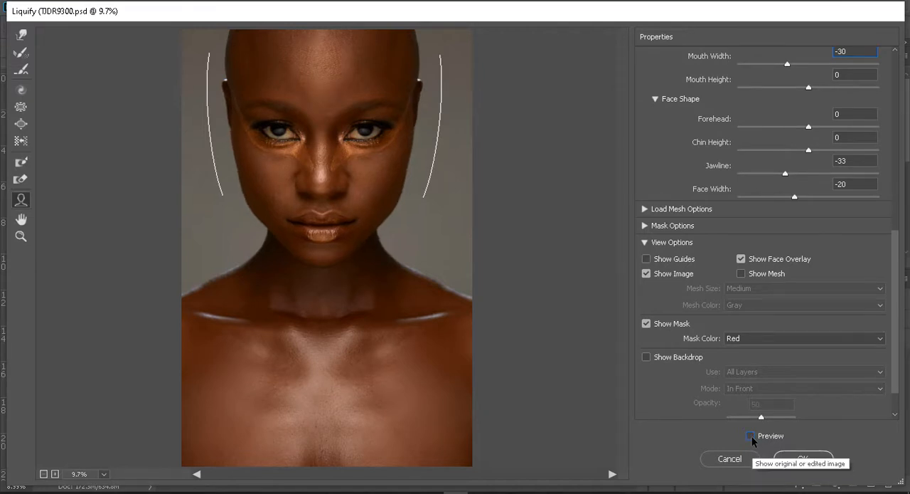
{"action": "left_click", "coordinate": [750, 436]}
{"action": "left_click", "coordinate": [751, 436]}
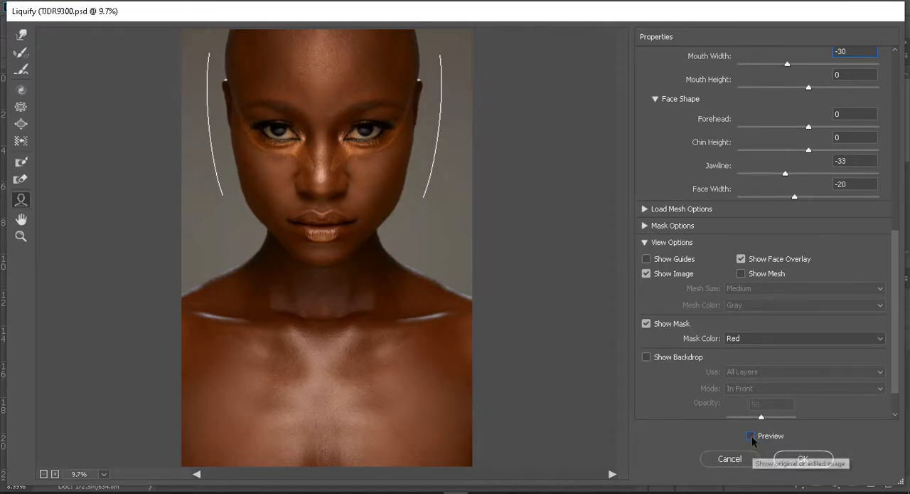
{"action": "left_click", "coordinate": [750, 436]}
{"action": "left_click", "coordinate": [813, 464]}
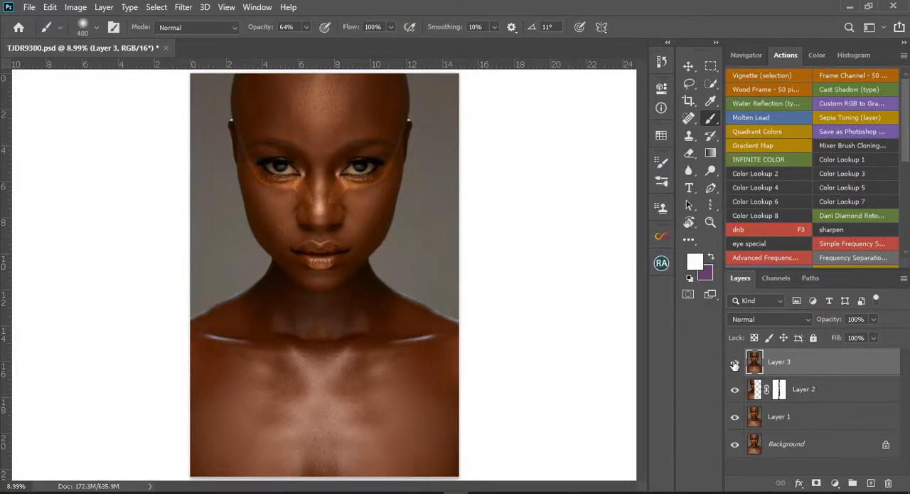
Hide every layer above the Background, and show Layer 1 and Layer 2 again to review the mirroring stages.
{"action": "left_click_drag", "start_coordinate": [734, 364], "coordinate": [736, 427]}
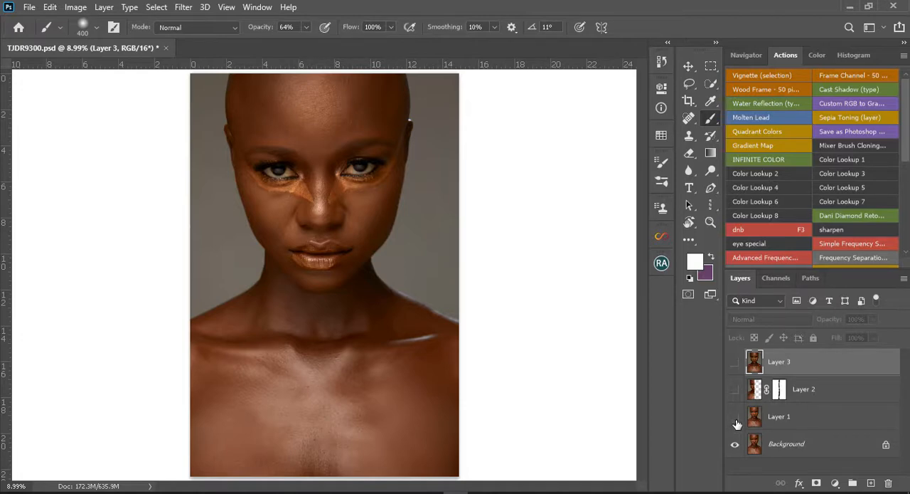
{"action": "left_click", "coordinate": [735, 417]}
{"action": "left_click", "coordinate": [735, 391]}
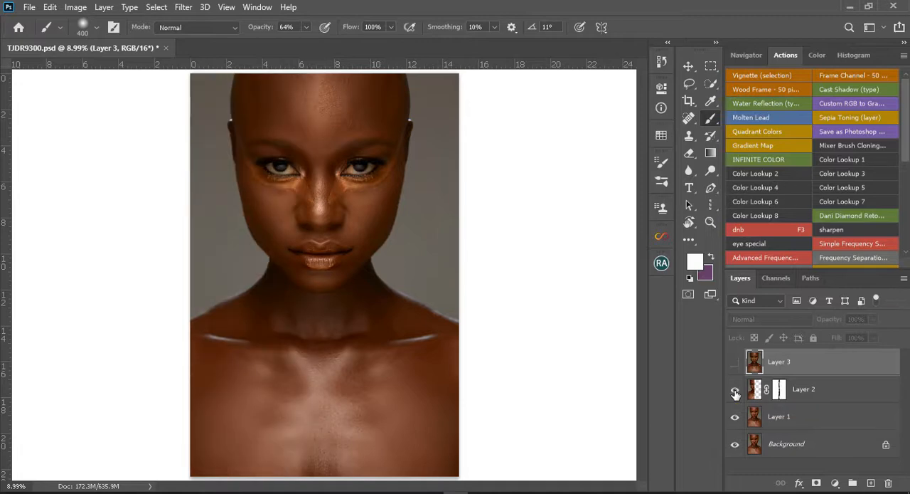
Disable the layer mask on Layer 2 and enable it again to check the seam blending.
{"action": "right_click", "coordinate": [783, 392]}
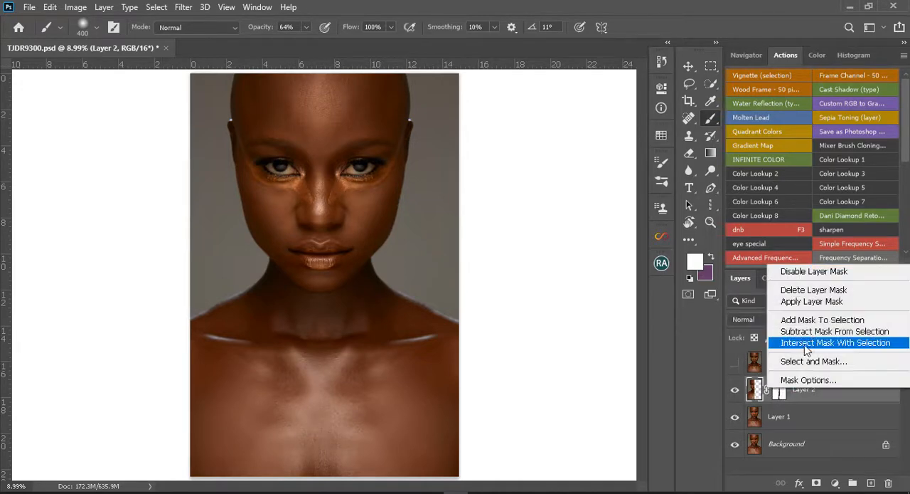
{"action": "left_click", "coordinate": [807, 271]}
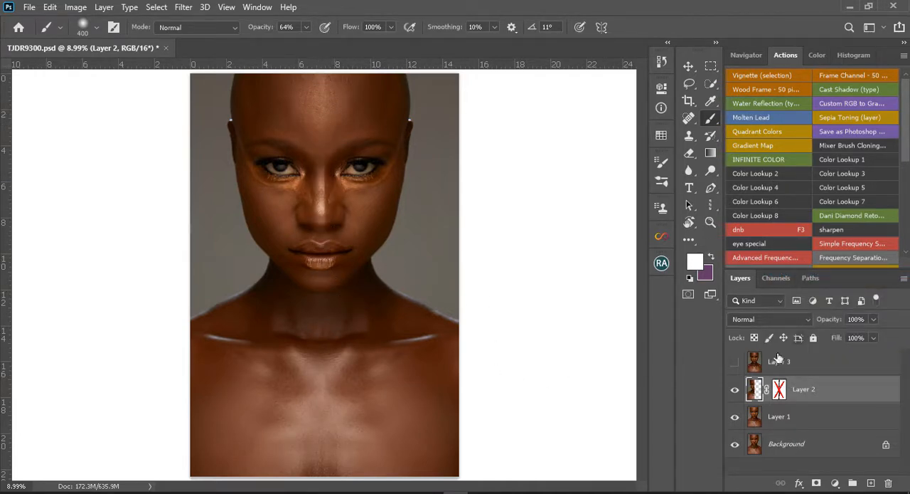
{"action": "right_click", "coordinate": [780, 392]}
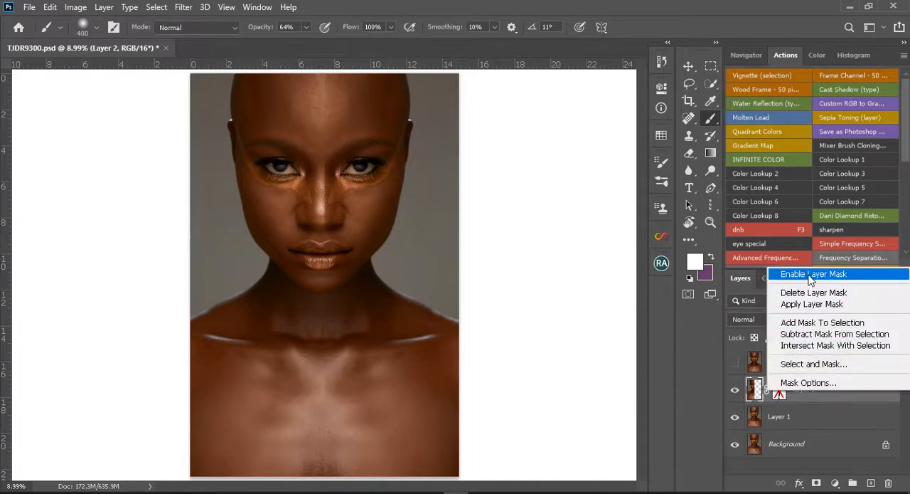
{"action": "left_click", "coordinate": [809, 275]}
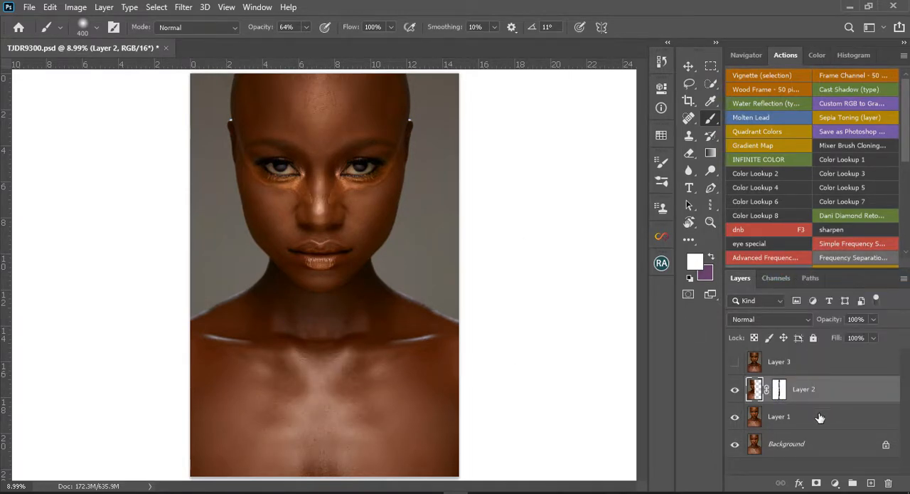
Hide Layer 1 and Layer 2, and toggle Layer 3's visibility to compare the finished symmetrical portrait with the original Background.
{"action": "left_click", "coordinate": [735, 368]}
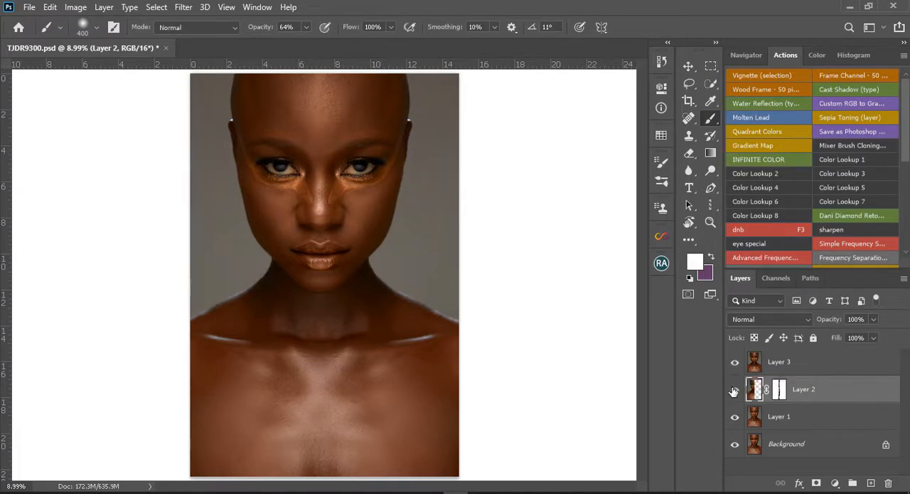
{"action": "left_click", "coordinate": [735, 420]}
{"action": "left_click", "coordinate": [735, 389]}
{"action": "left_click", "coordinate": [737, 364]}
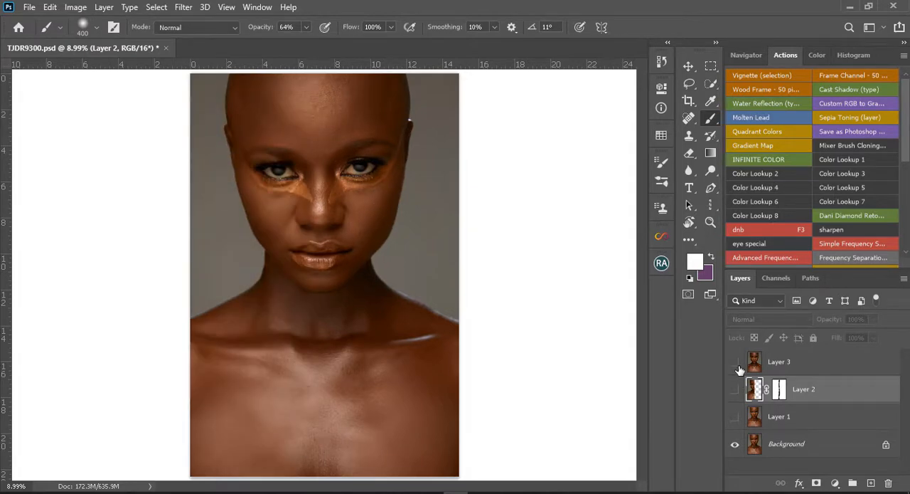
{"action": "left_click", "coordinate": [737, 365]}
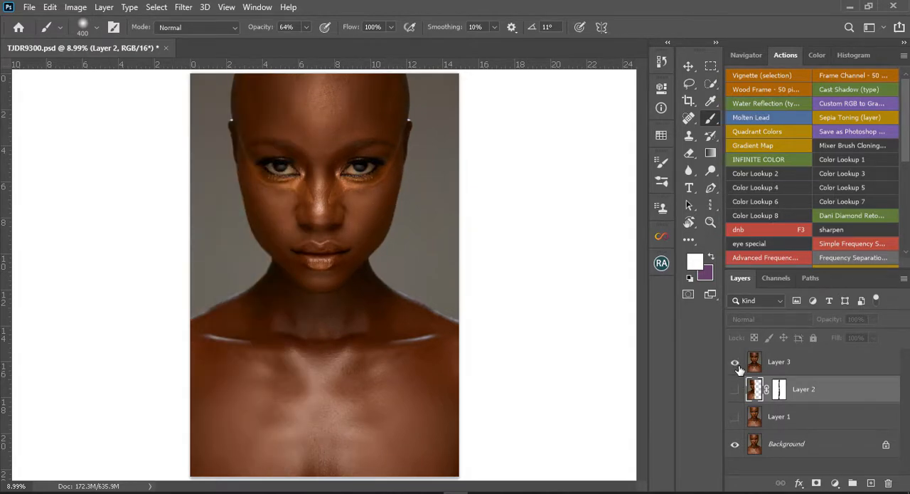
{"action": "left_click", "coordinate": [738, 366]}
{"action": "left_click", "coordinate": [737, 366]}
{"action": "left_click", "coordinate": [739, 368]}
{"action": "left_click", "coordinate": [739, 368]}
{"action": "left_click", "coordinate": [739, 368]}
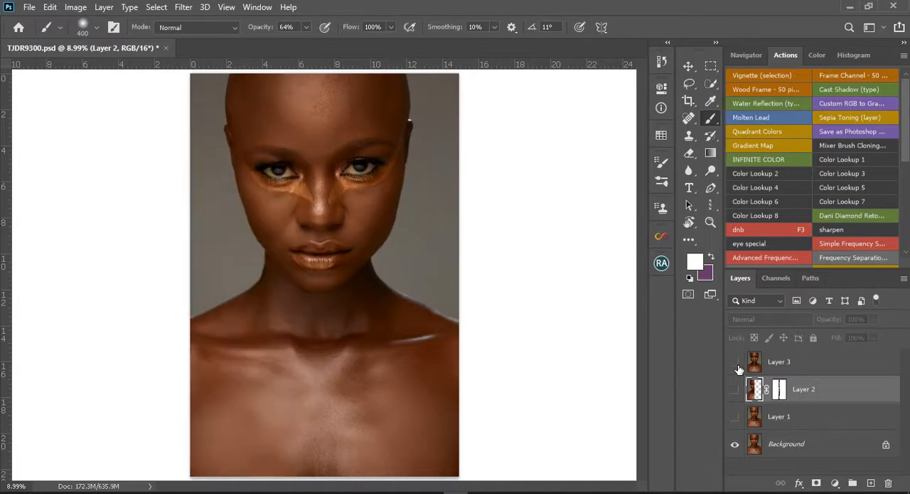
{"action": "left_click", "coordinate": [739, 368]}
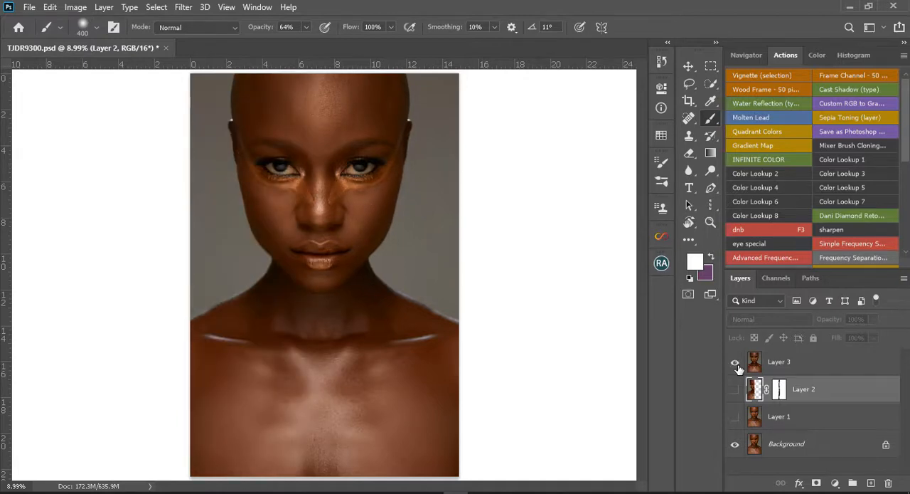